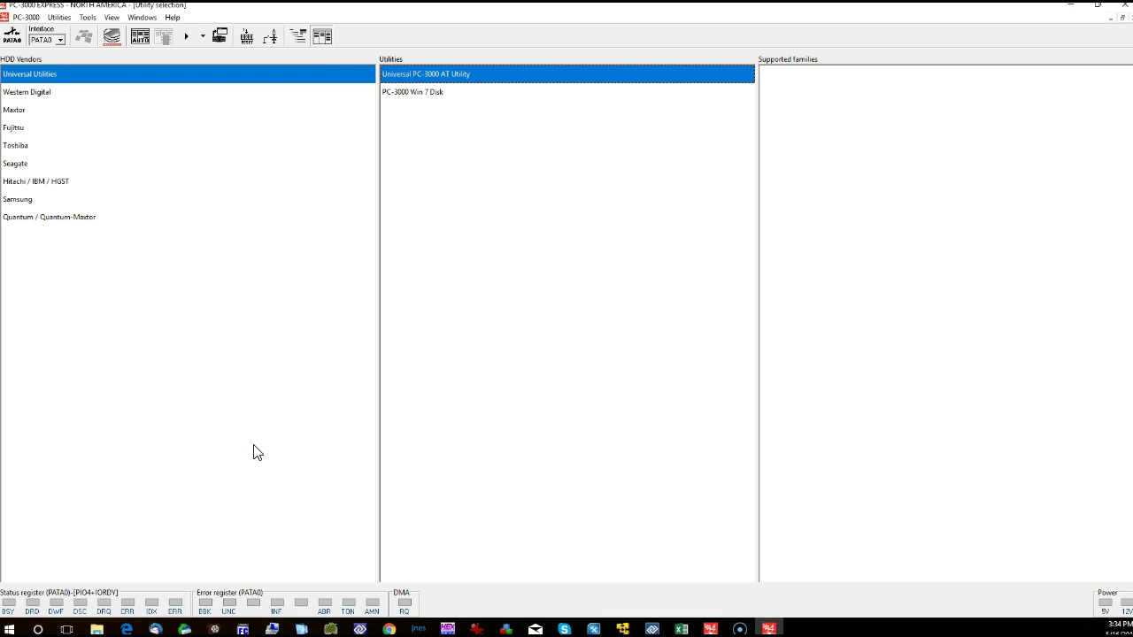
Power on the drive on PATA0, launch the Universal PC-3000 AT Utility, and highlight the log line about set max LBA.
left_click(22, 36)
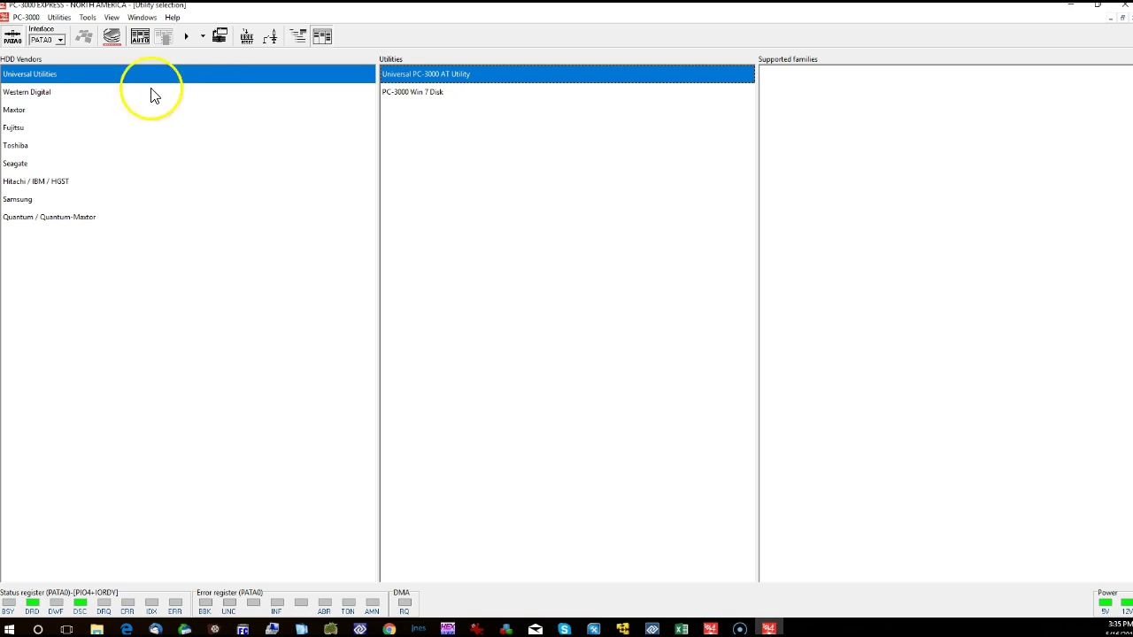
left_click(186, 39)
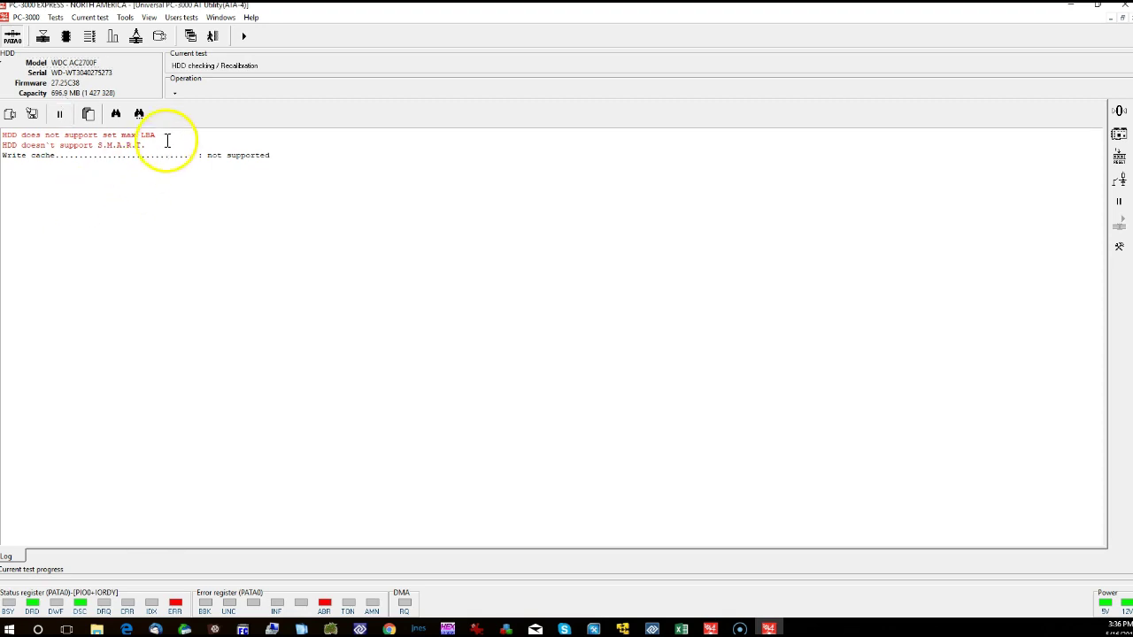
left_click_drag(166, 136, 2, 135)
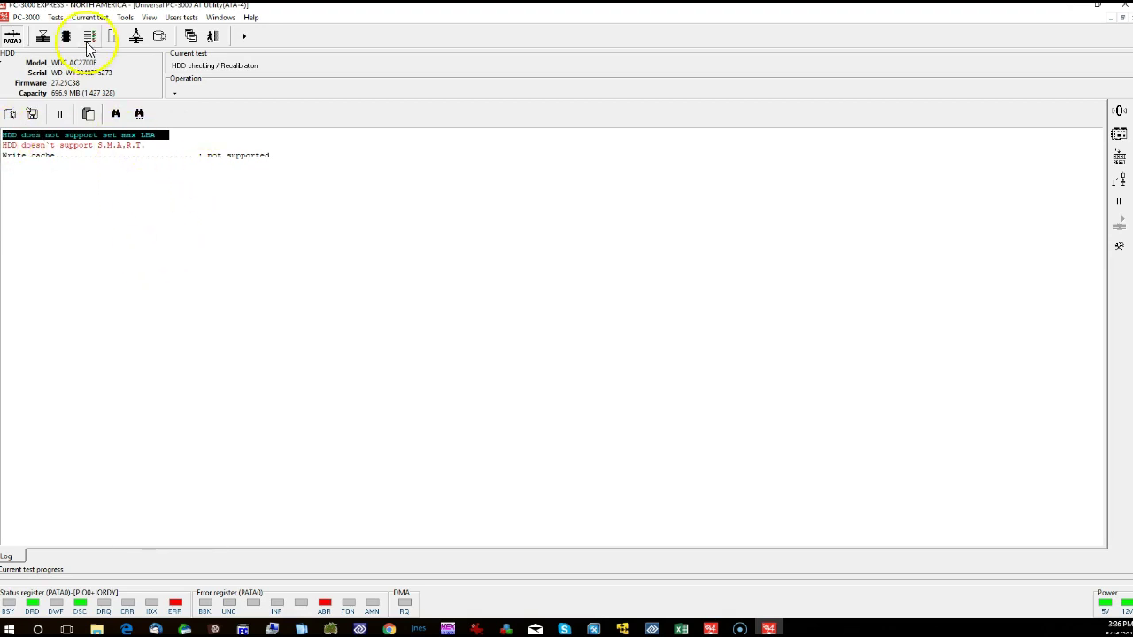
Launch Sector Edit in read-only mode to read the drive's first sector, and dismiss the read error.
left_click(125, 18)
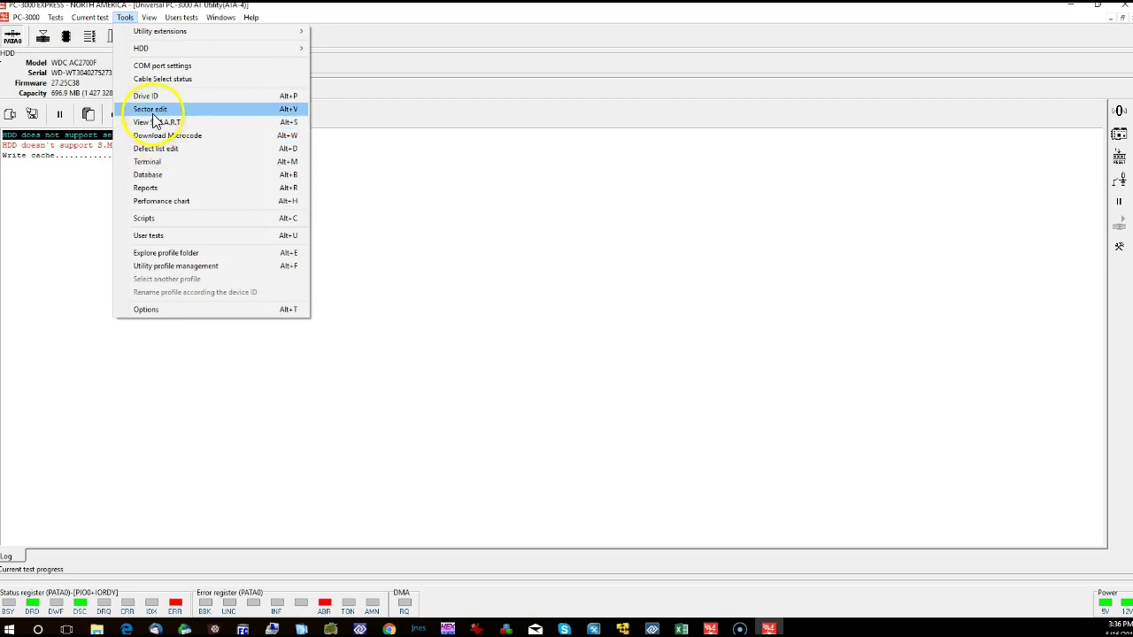
left_click(154, 112)
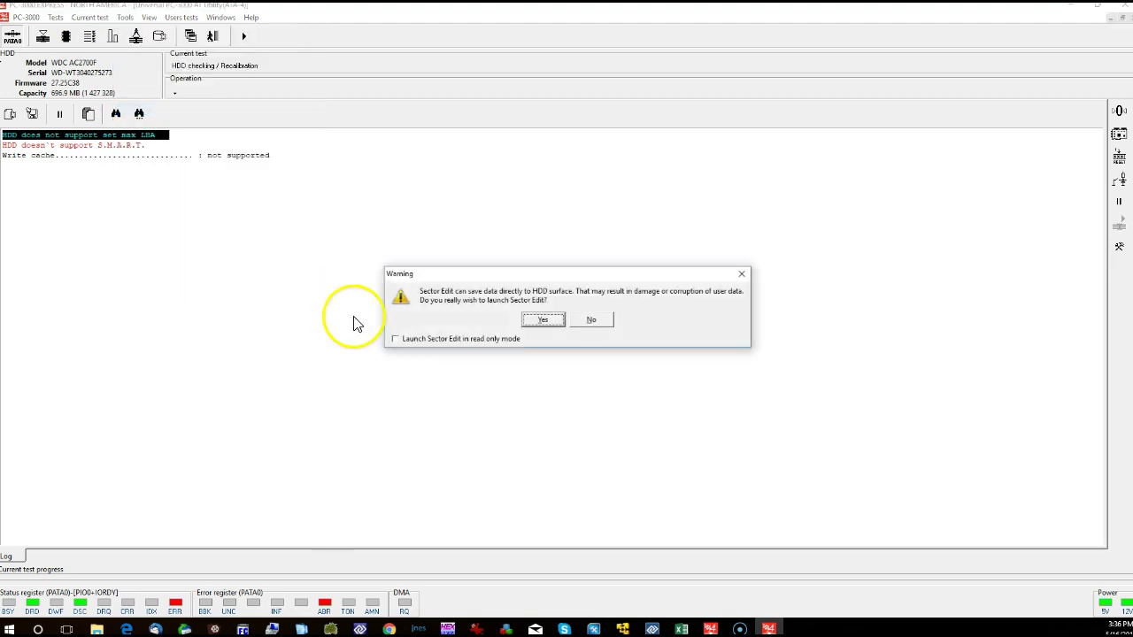
left_click(423, 338)
left_click(543, 321)
left_click(576, 326)
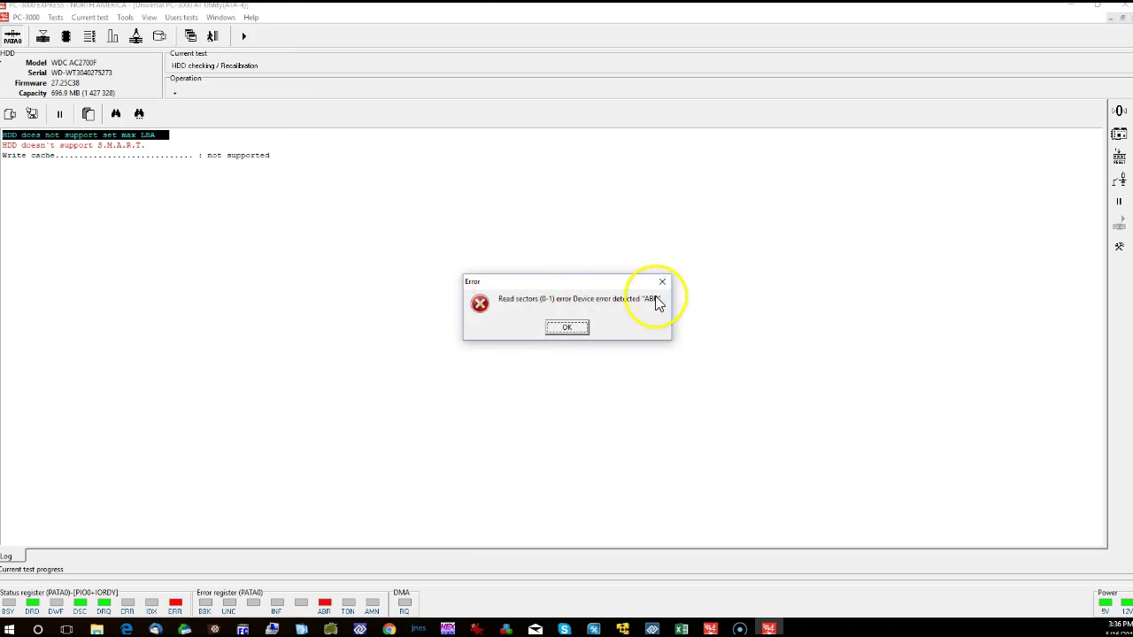
left_click(570, 327)
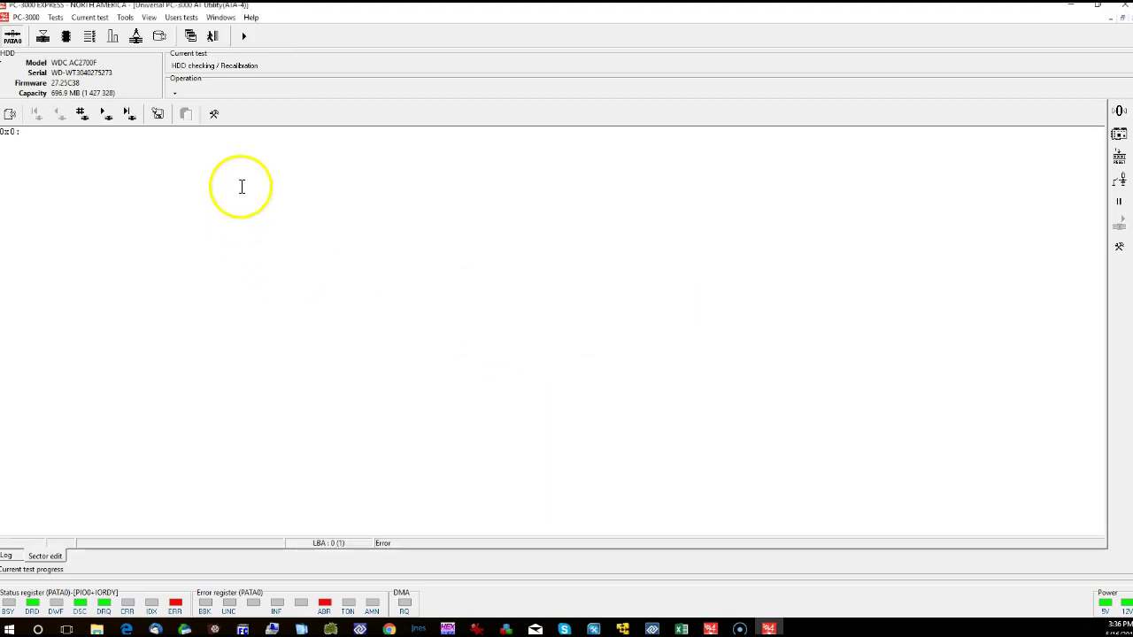
Try to read the drive's last sector and the first sector again in Sector Edit.
left_click(131, 116)
left_click(570, 328)
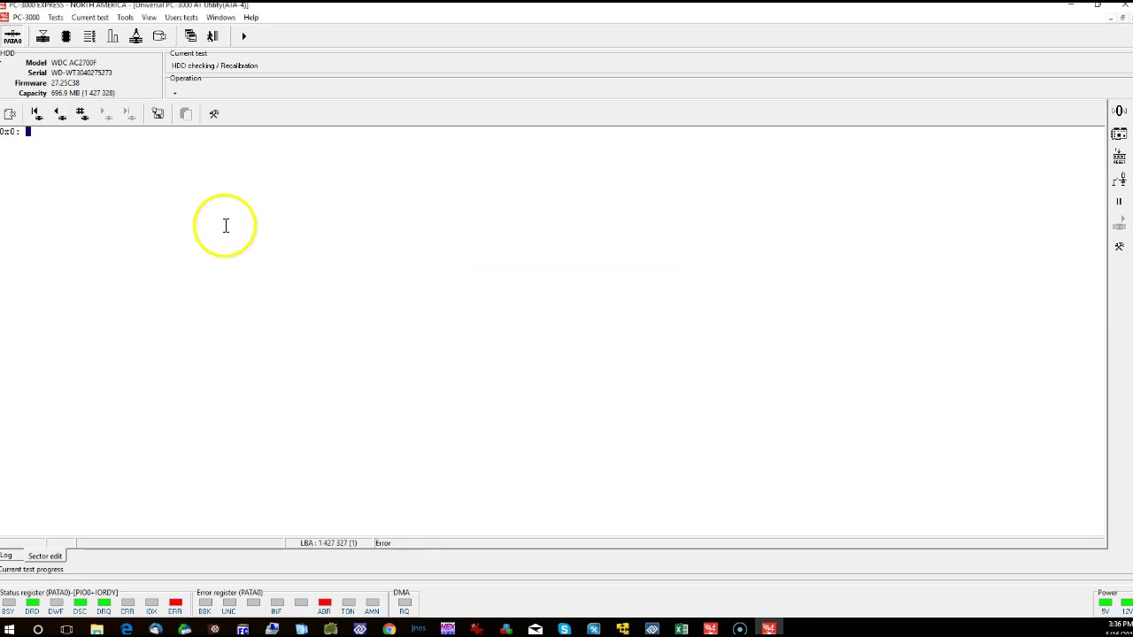
left_click(35, 116)
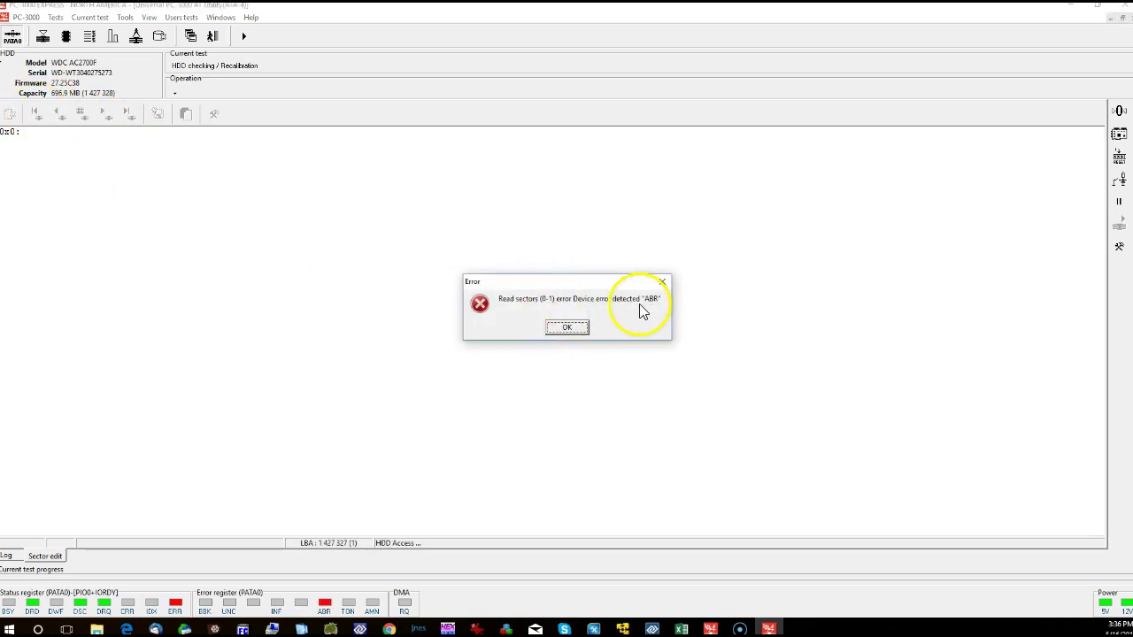
left_click(584, 329)
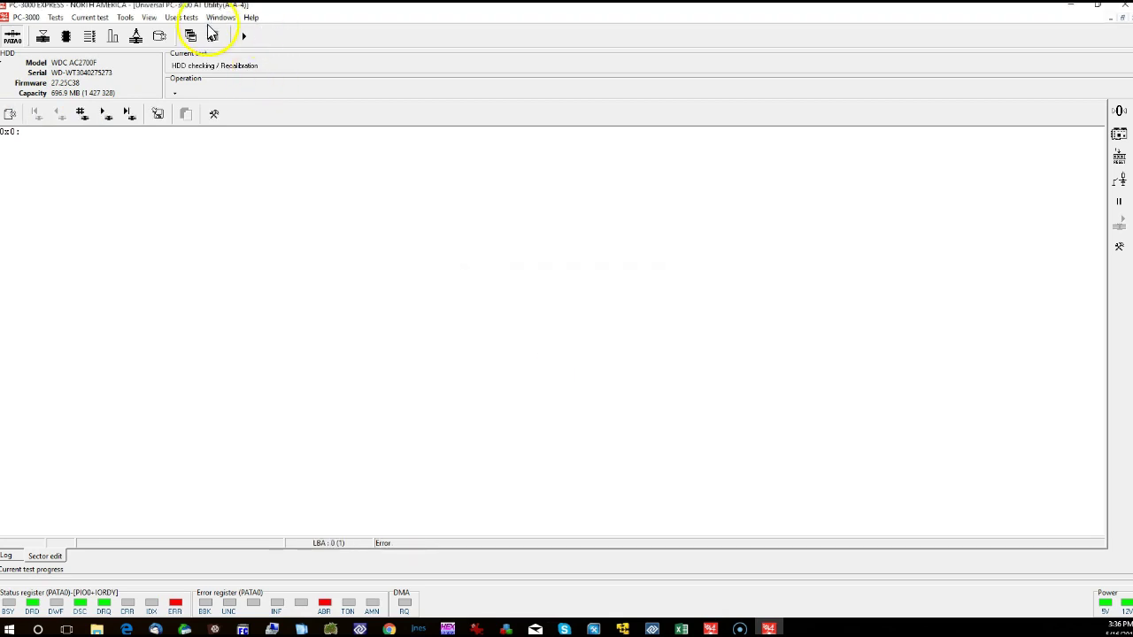
Return to the utility selection window and launch Data Extractor for the drive.
left_click(220, 17)
left_click(241, 88)
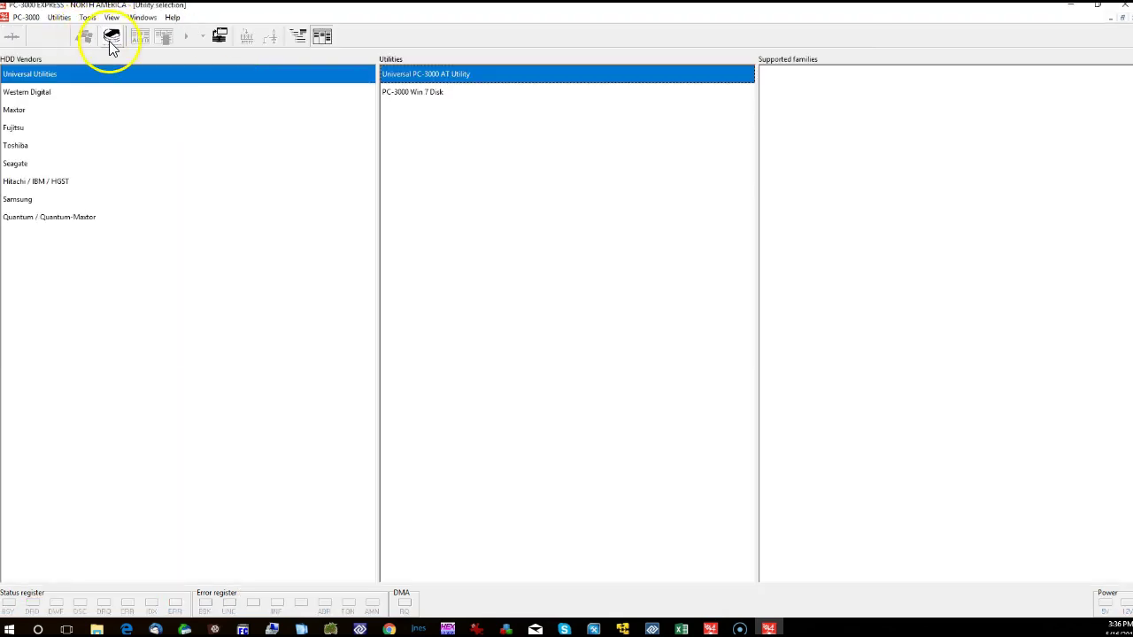
left_click(112, 40)
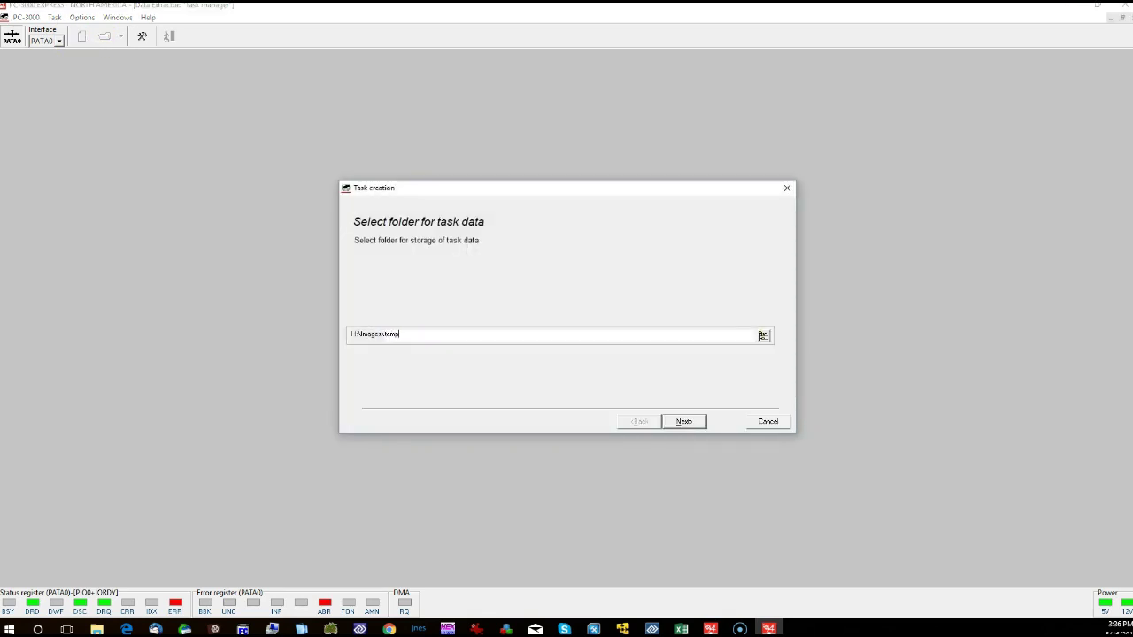
Create a data copy task in H:\Images\temp with the default initialization and the List of ranges map type.
key("Return")
key("Return")
key("Return")
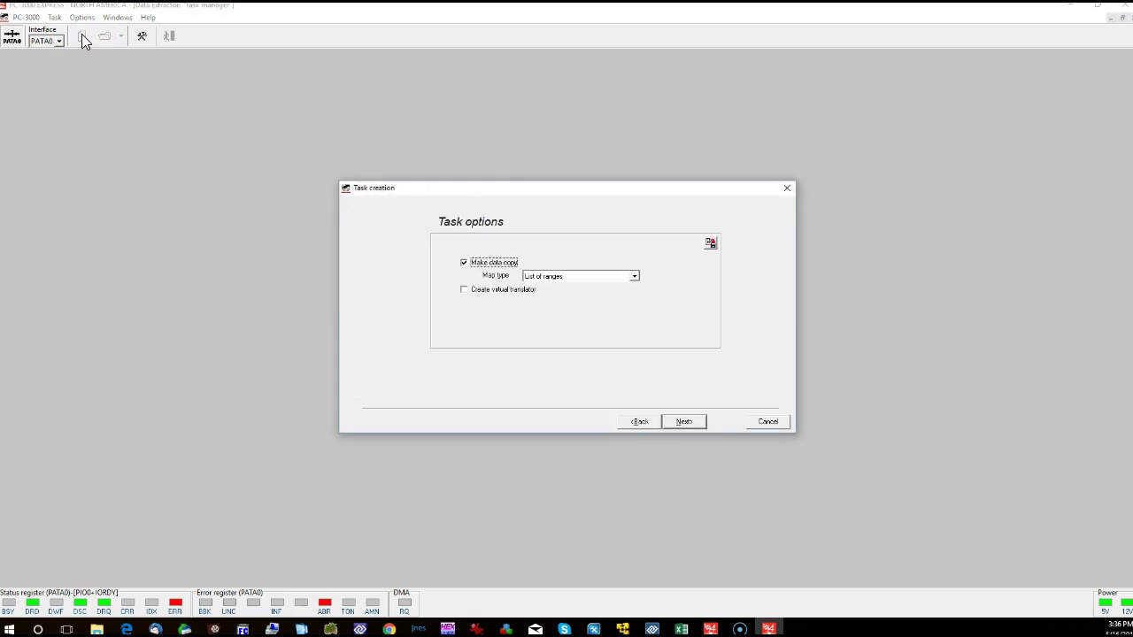
key("Return")
key("Return")
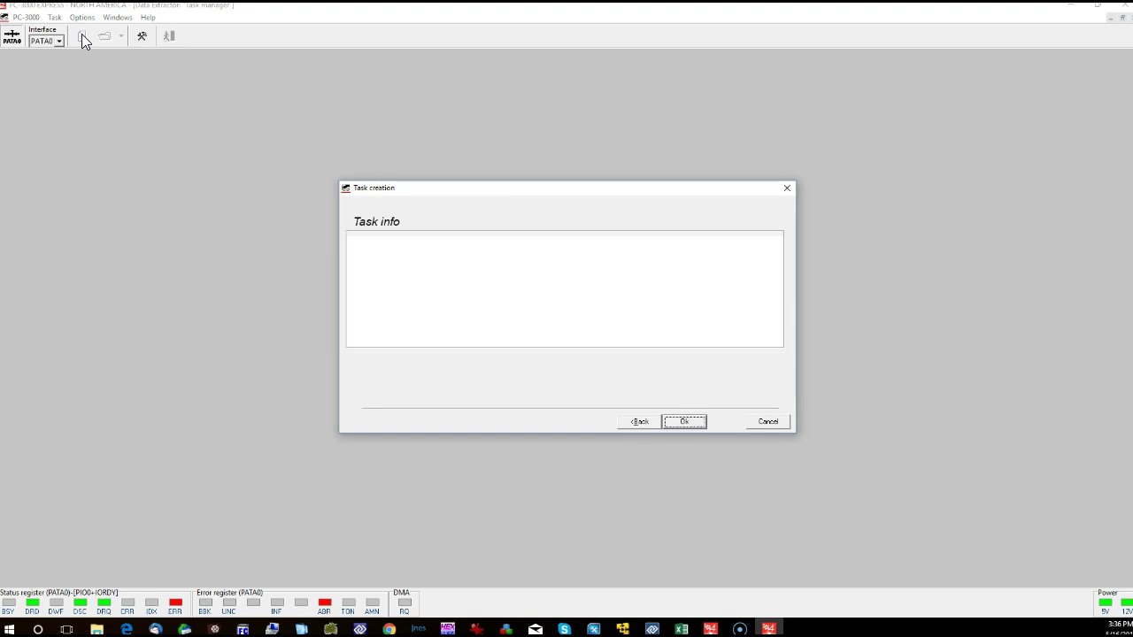
key("Return")
key("Return")
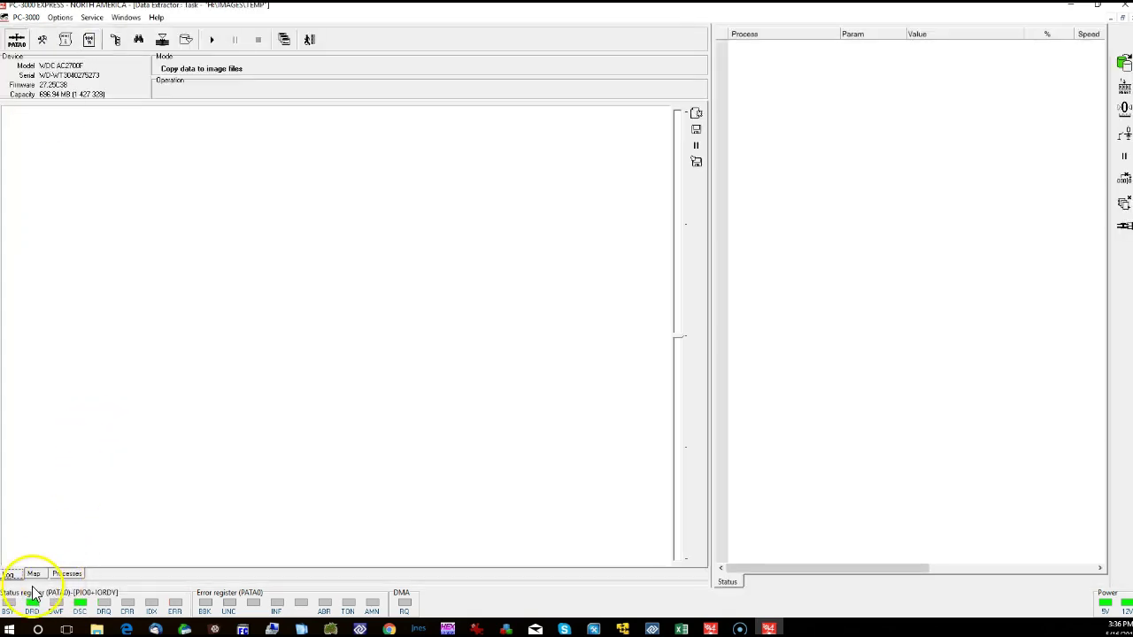
Show the task map, start copying without running in the background, and inspect one early sector in the sector viewer.
left_click(34, 574)
left_click(212, 40)
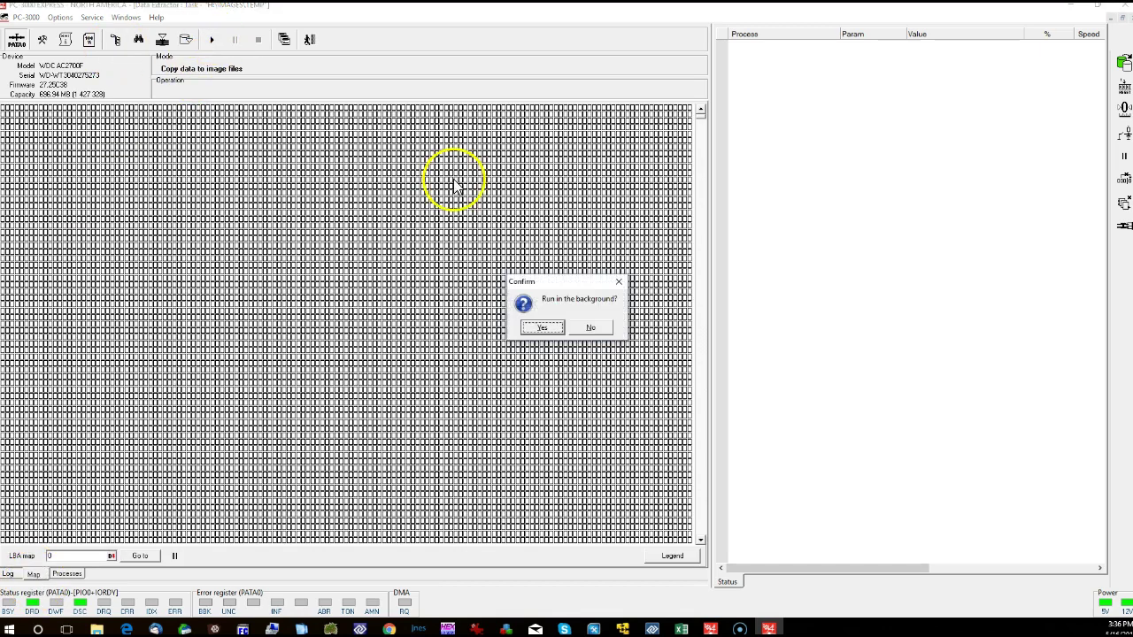
left_click(602, 328)
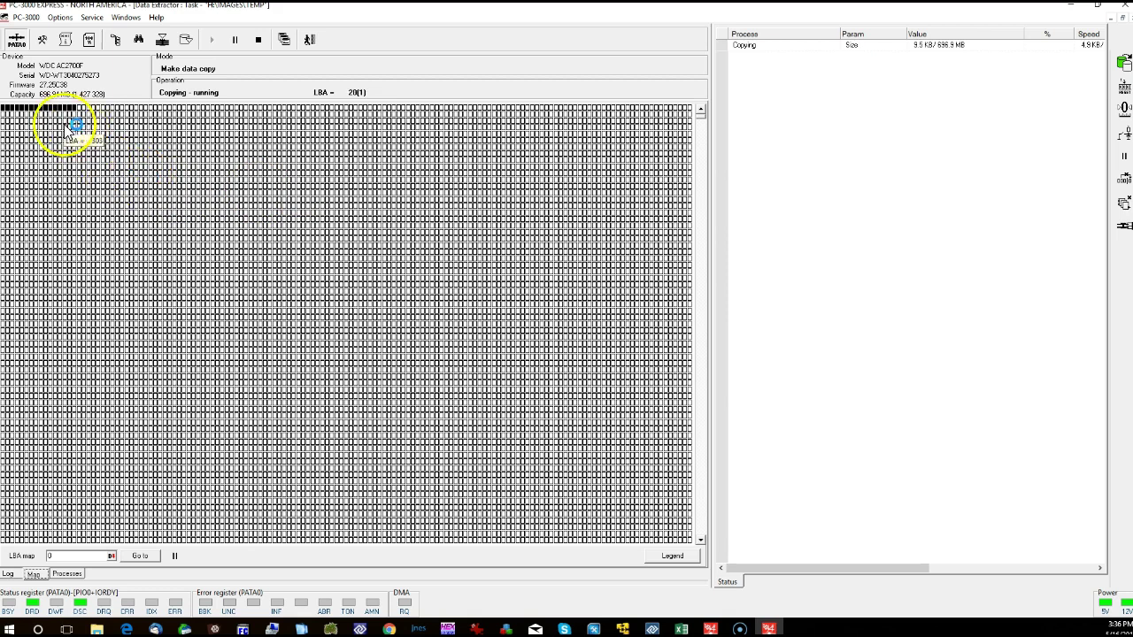
double_click(163, 107)
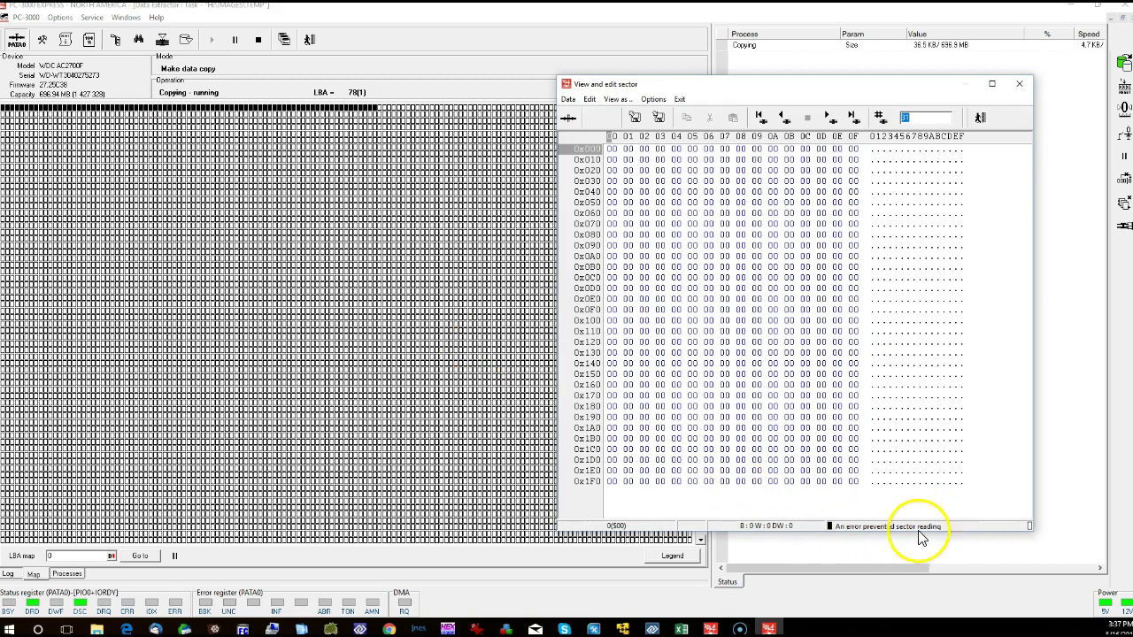
left_click(1026, 81)
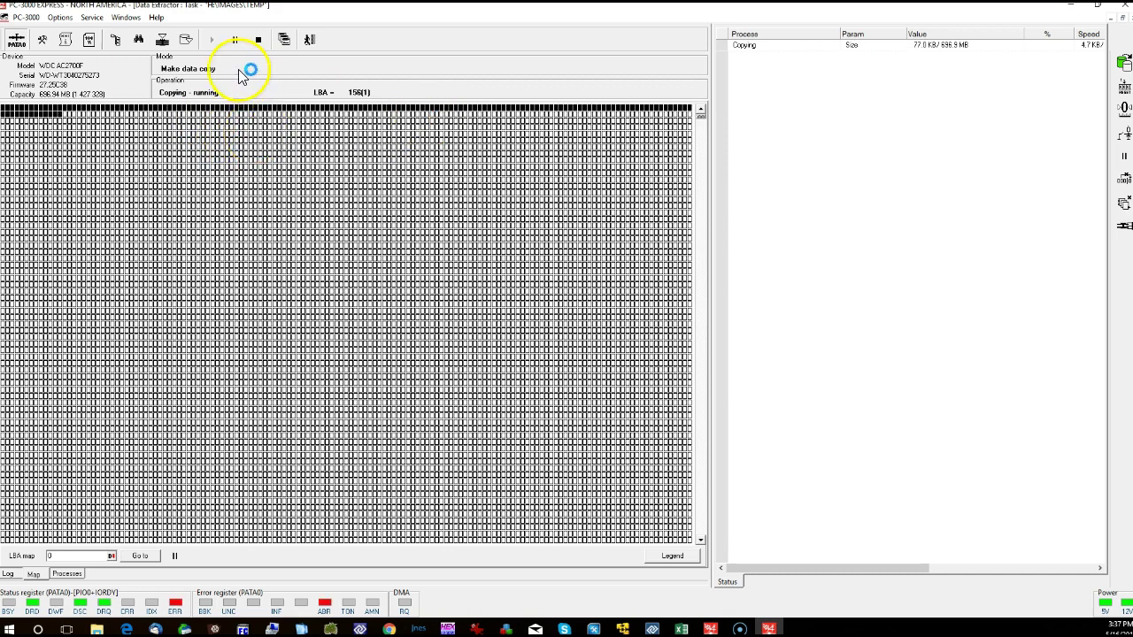
Stop the running copy and close the task.
left_click(258, 40)
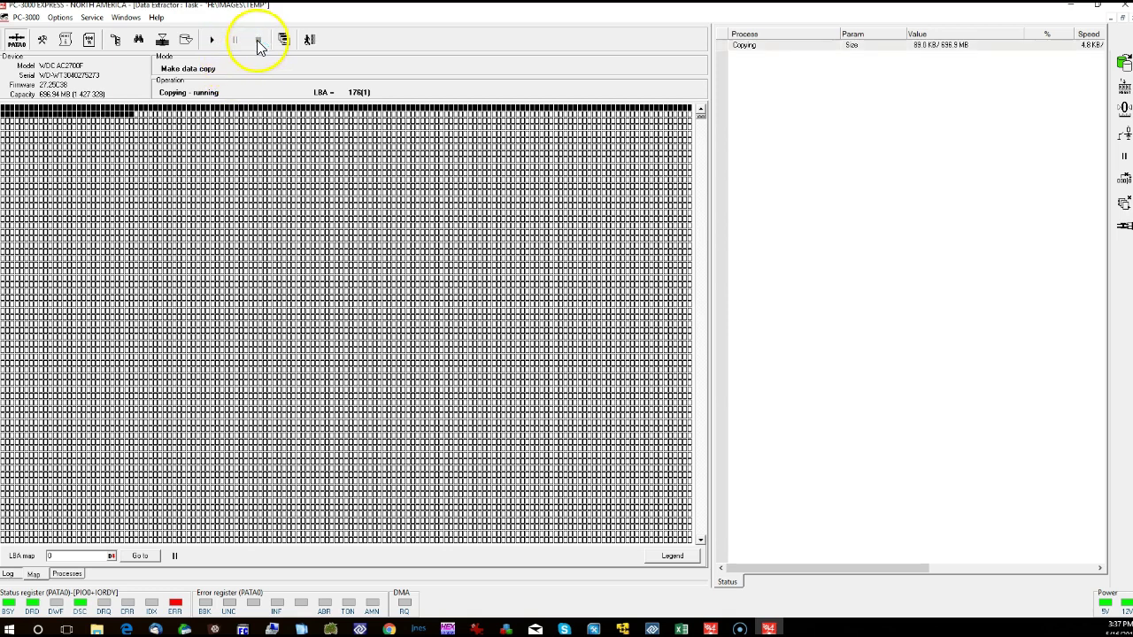
left_click(308, 42)
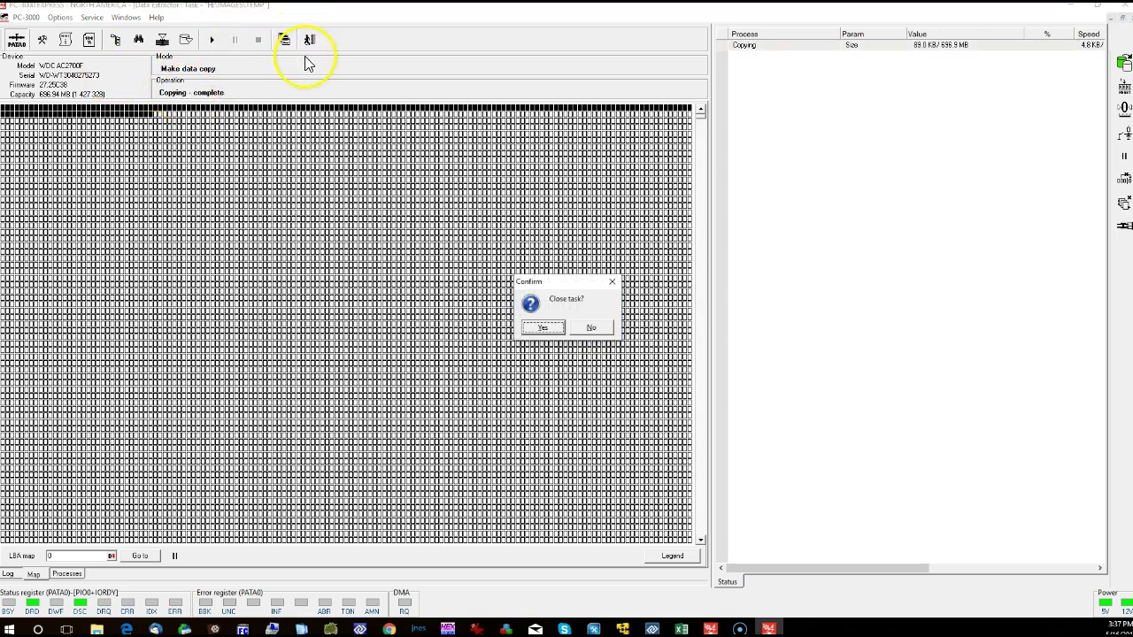
left_click(550, 329)
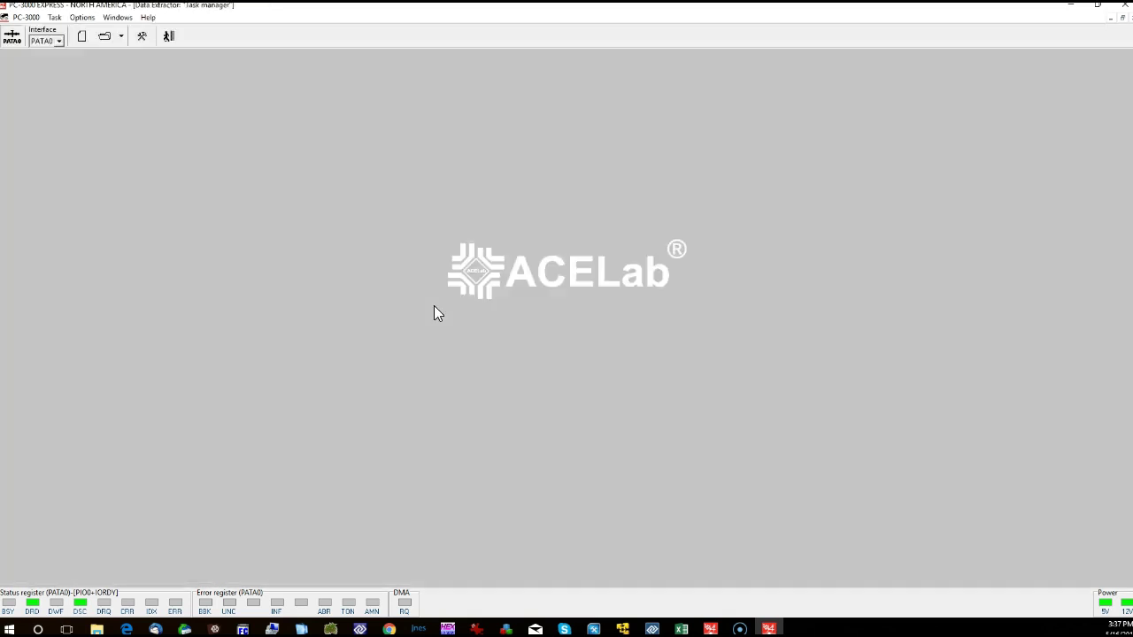
Start a new task in the folder H:\Images\temp with PC3000 PATA0 as the source device.
left_click(130, 141)
left_click(84, 37)
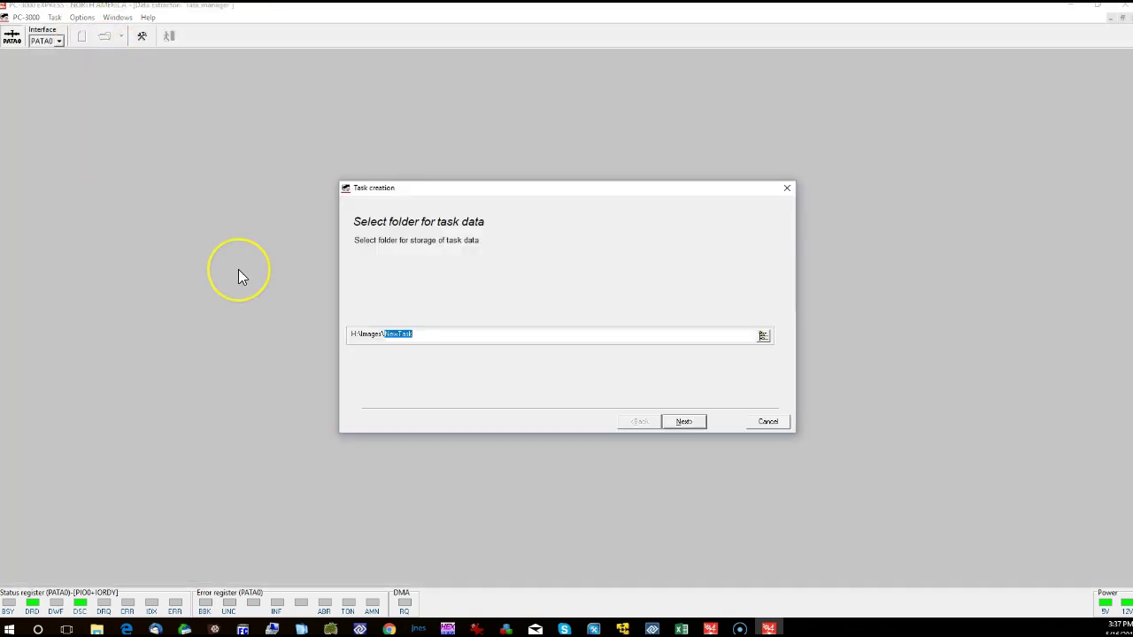
type("Test")
key("Return")
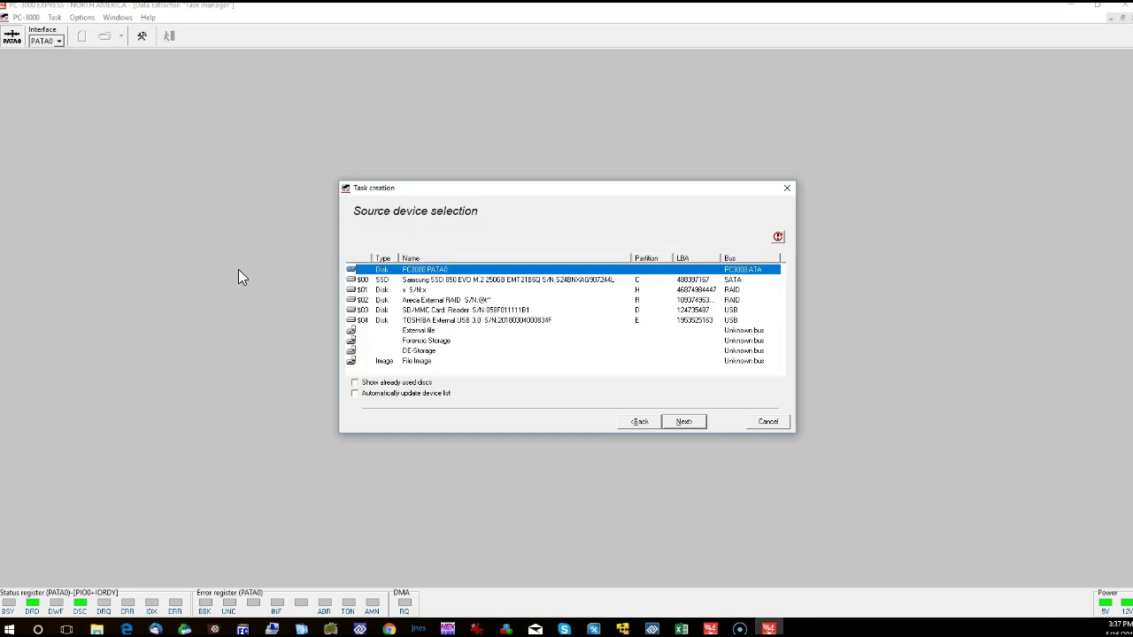
key("Return")
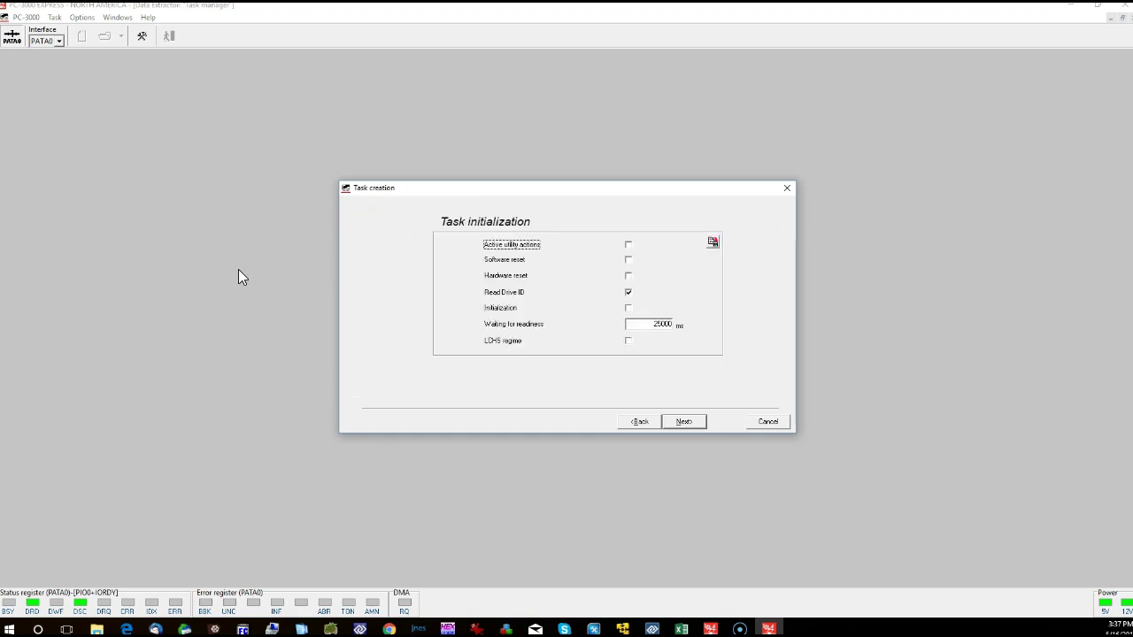
Enable the LCHS regime in the task initialization settings and accept them.
left_click_drag(431, 190, 399, 141)
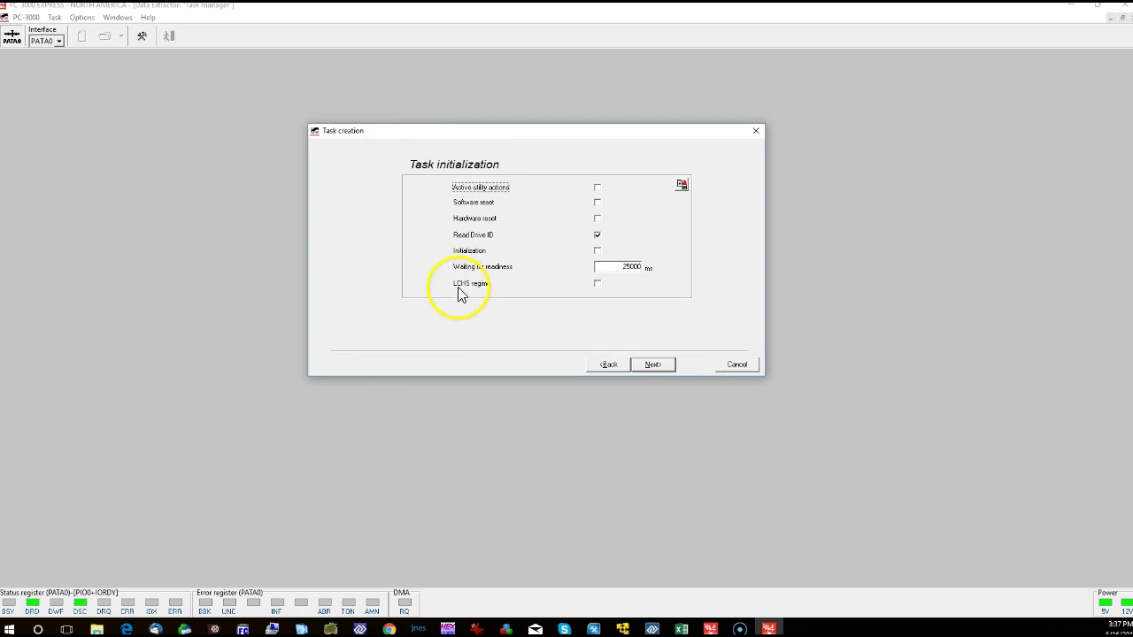
left_click(597, 284)
left_click_drag(469, 140, 481, 203)
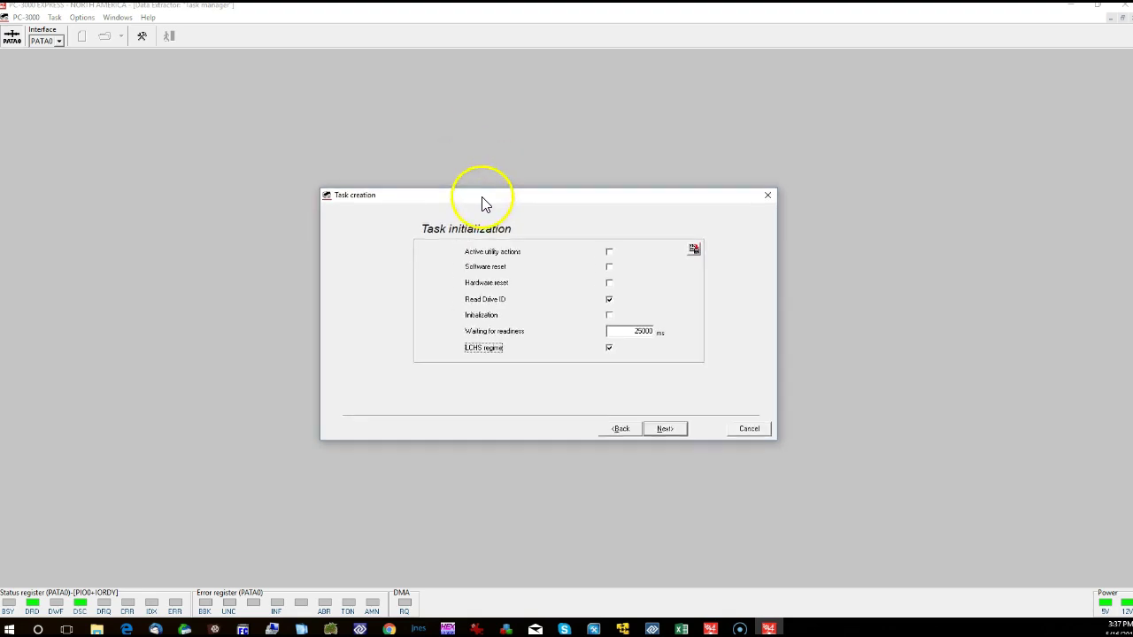
left_click(669, 429)
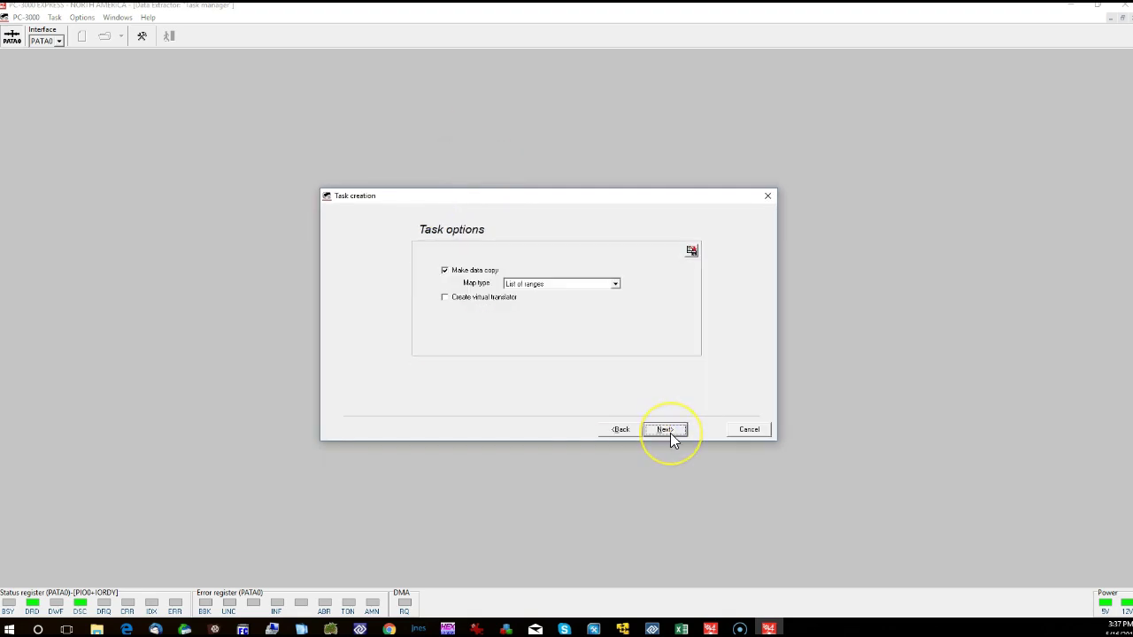
Finish the task with Make data copy, a List of ranges map and File Image destination, deleting the existing folder's files.
left_click(670, 431)
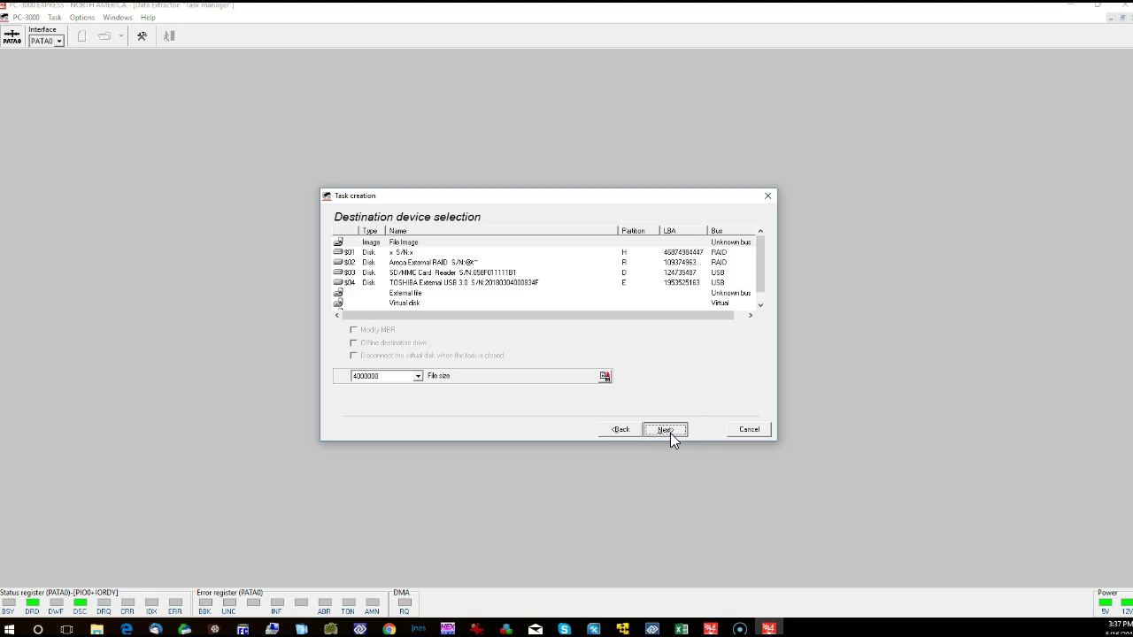
left_click(670, 431)
left_click(664, 430)
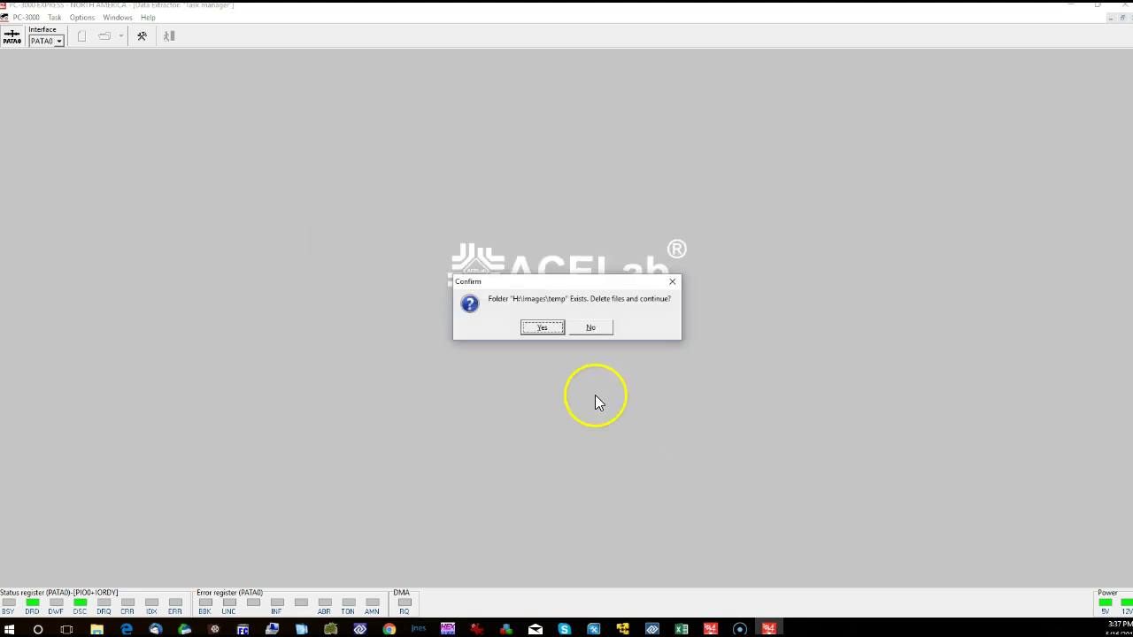
left_click(542, 327)
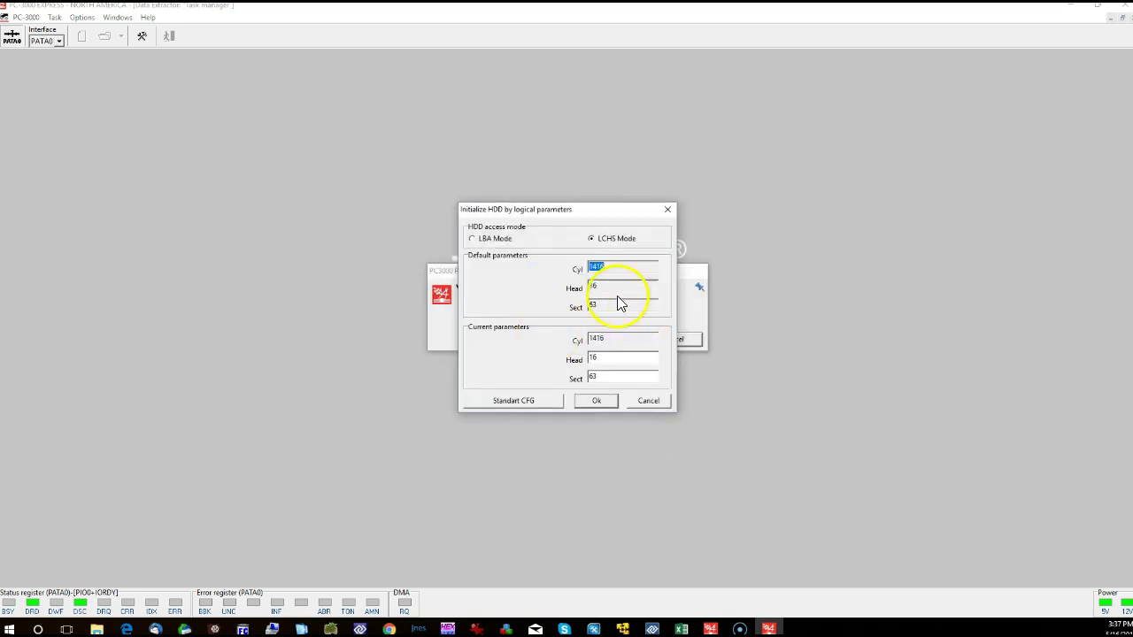
Examine the LCHS head and sector parameters and the table of standard drive configurations without choosing one.
left_click_drag(563, 211, 561, 129)
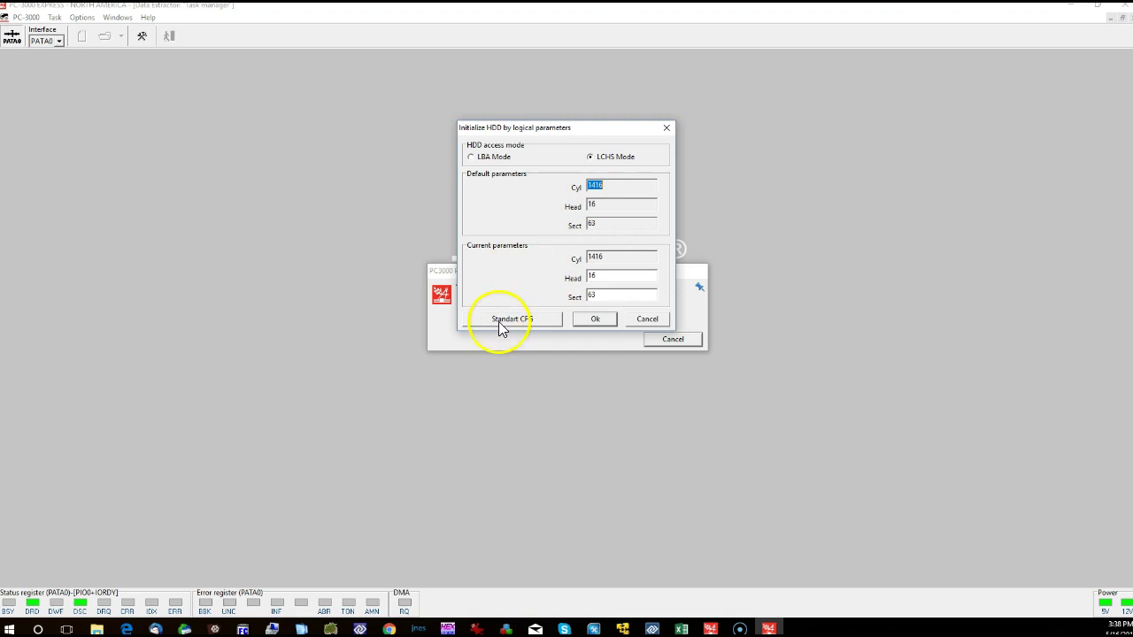
double_click(600, 276)
double_click(601, 295)
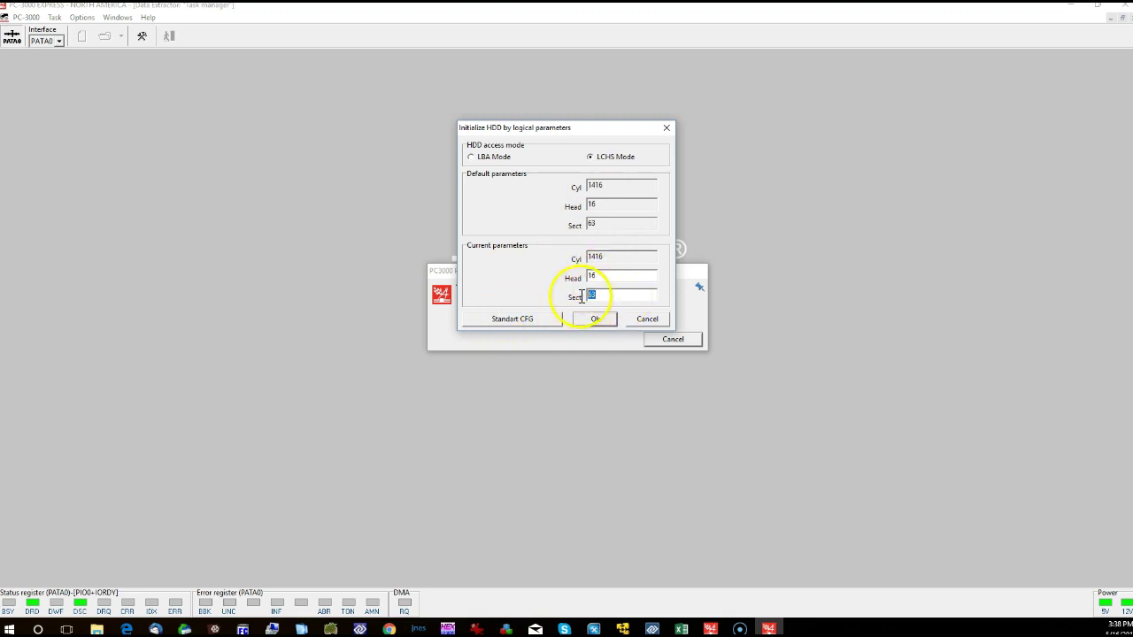
left_click(506, 320)
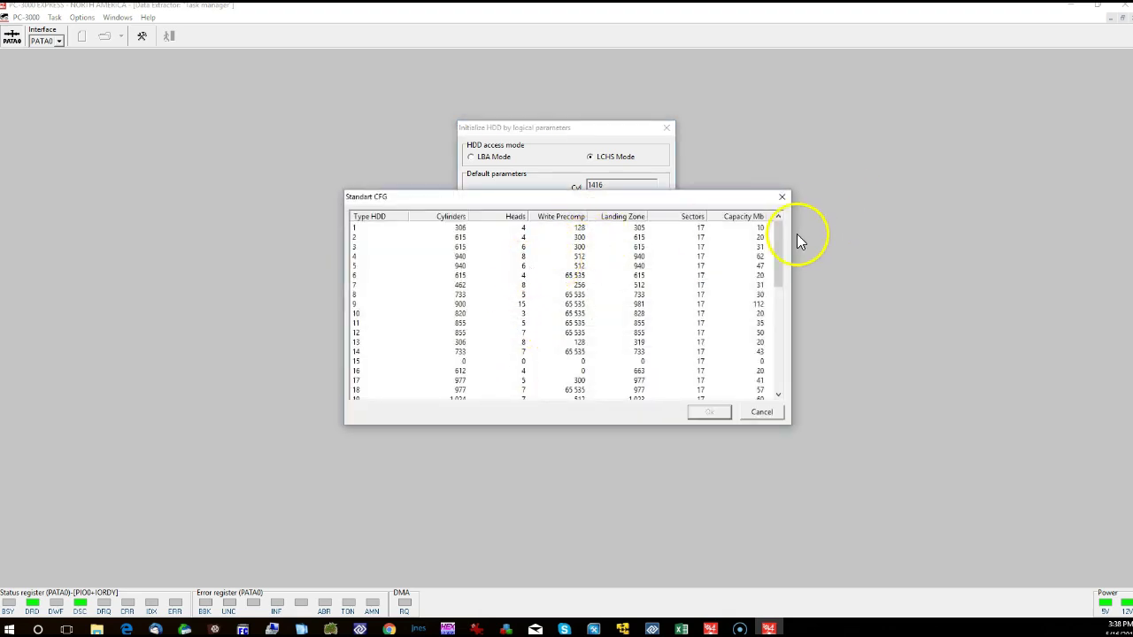
mouse_move(784, 239)
left_mouse_down()
mouse_move(759, 354)
mouse_move(771, 228)
left_mouse_up()
left_click(777, 232)
left_click_drag(779, 237, 776, 366)
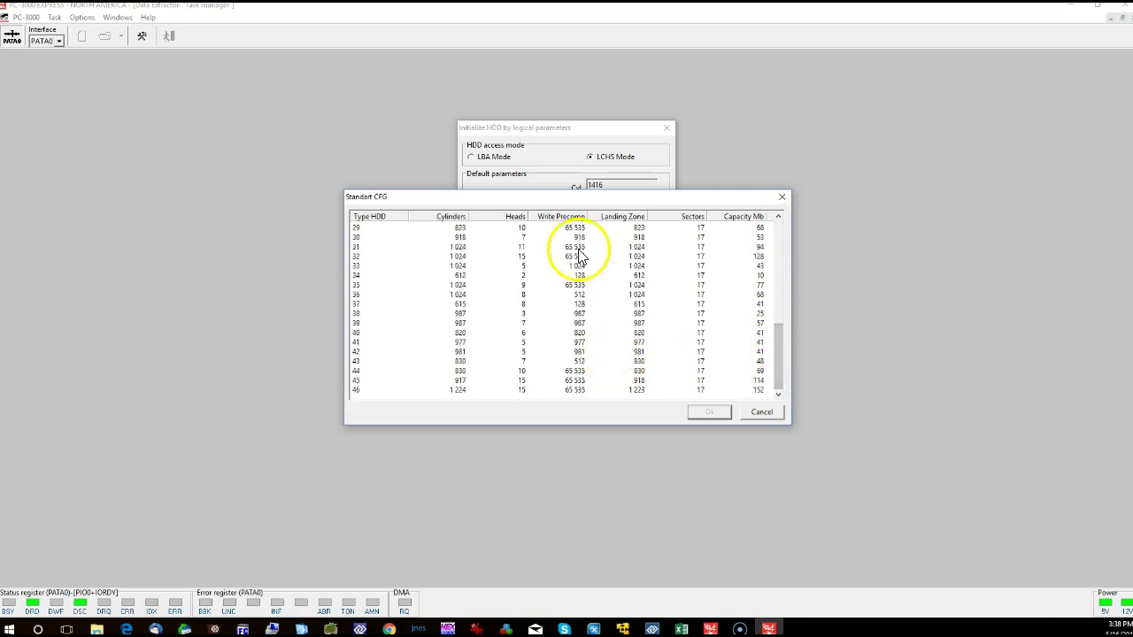
left_click(761, 411)
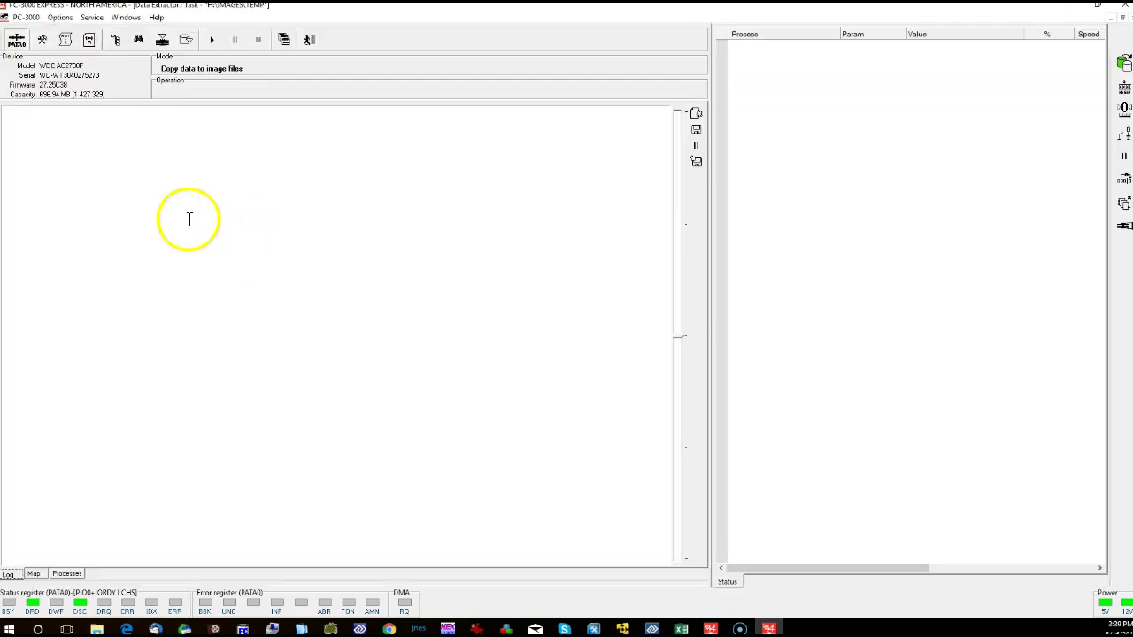
Show the LCHS task's map and start copying the drive without running in the background.
left_click(34, 573)
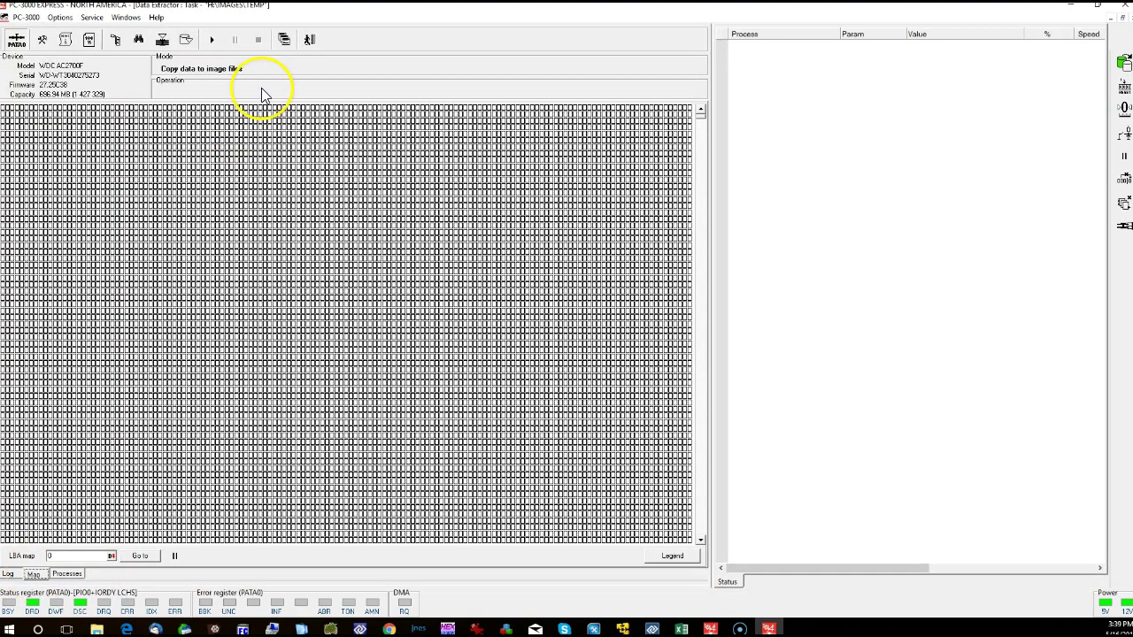
left_click(210, 44)
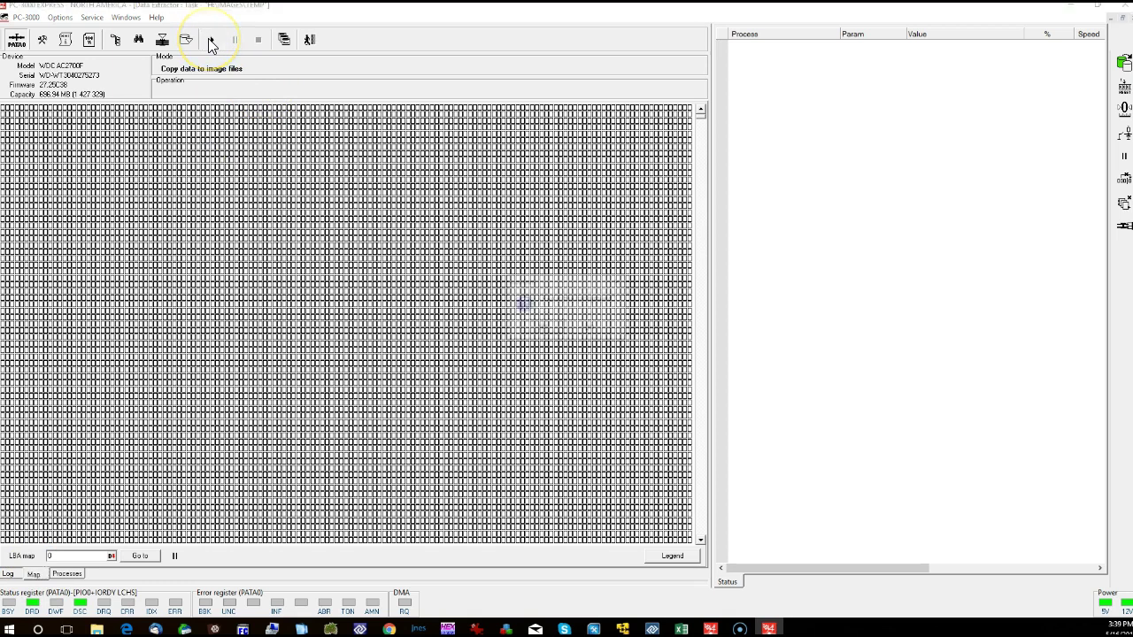
left_click(591, 329)
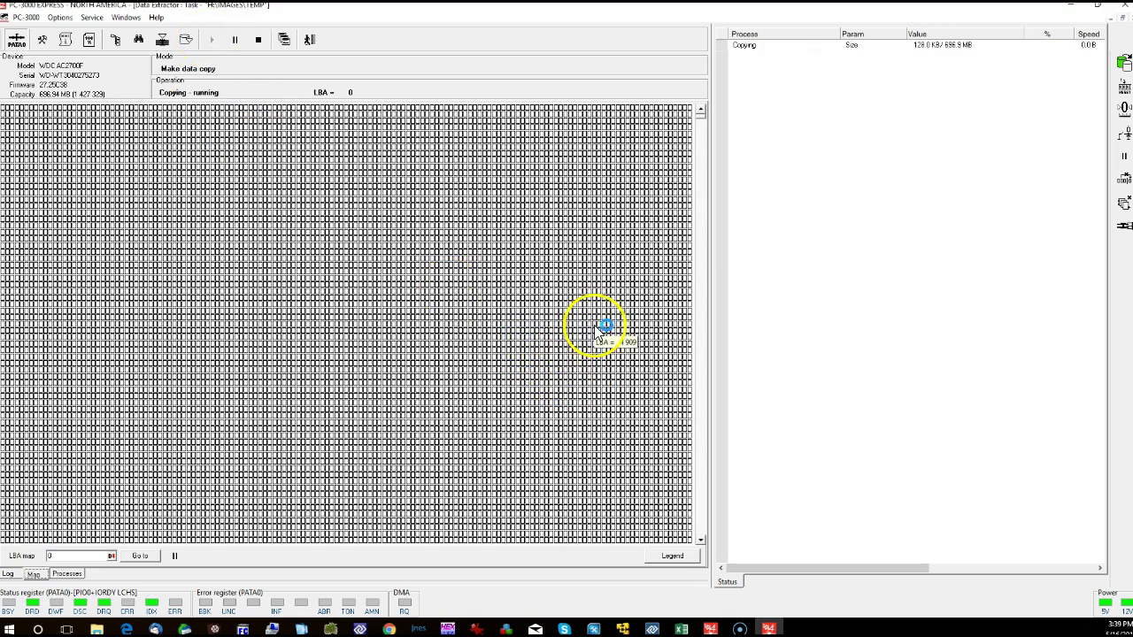